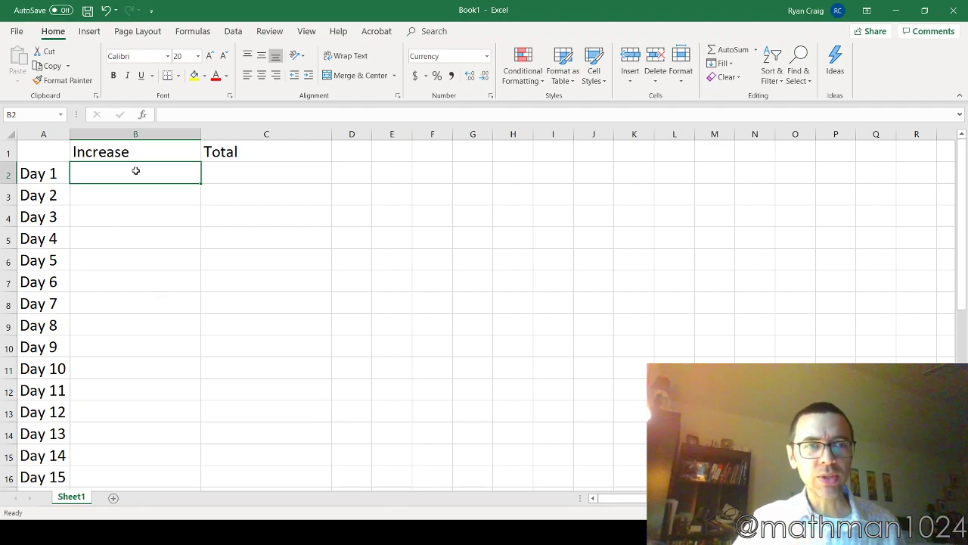
Enter Day 1's increase as =0.01 in B2 and its total as =B2 in C2
text(=0.01)
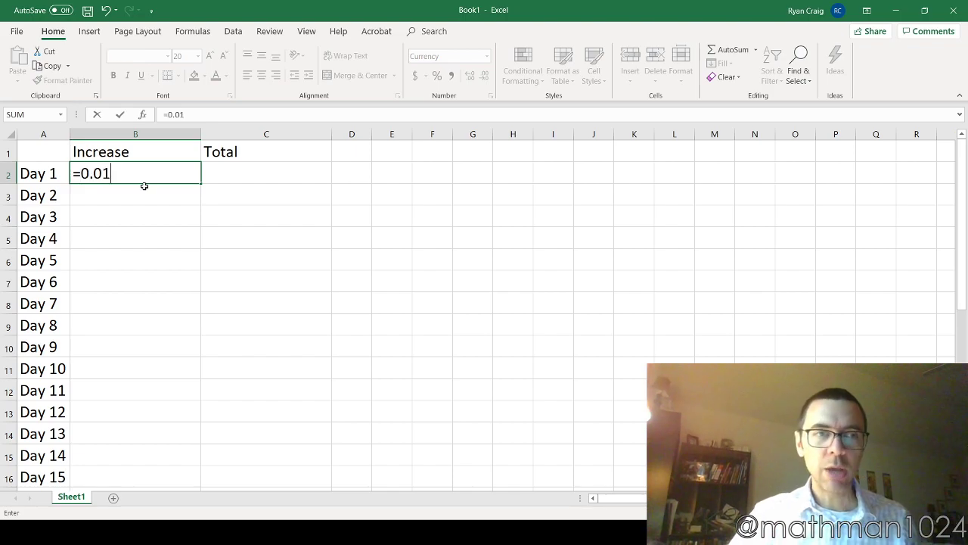
key(Return)
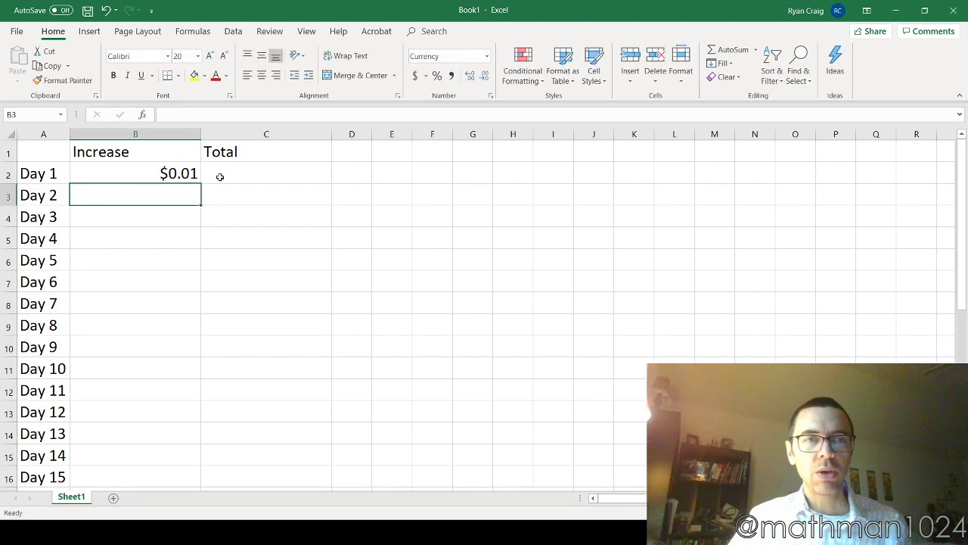
click(263, 179)
text(=)
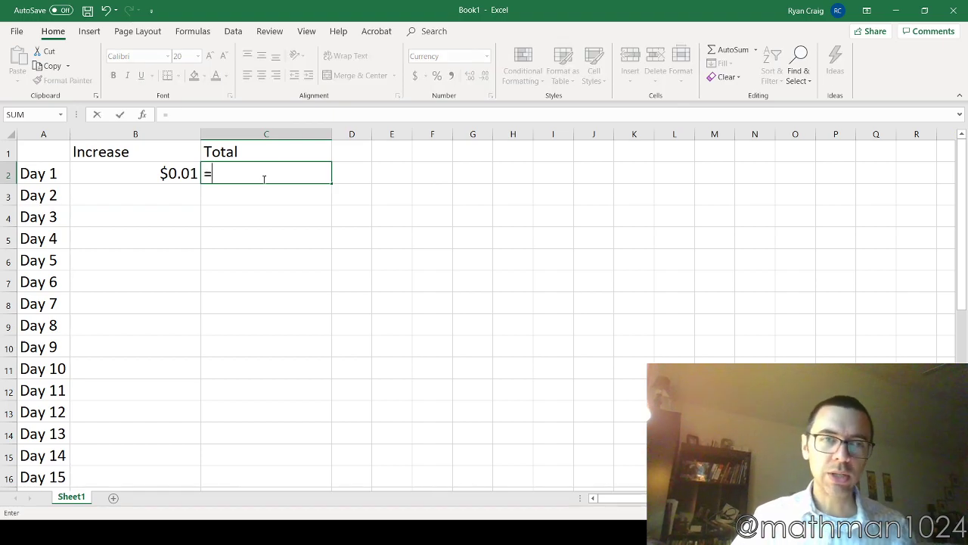
click(147, 176)
key(Return)
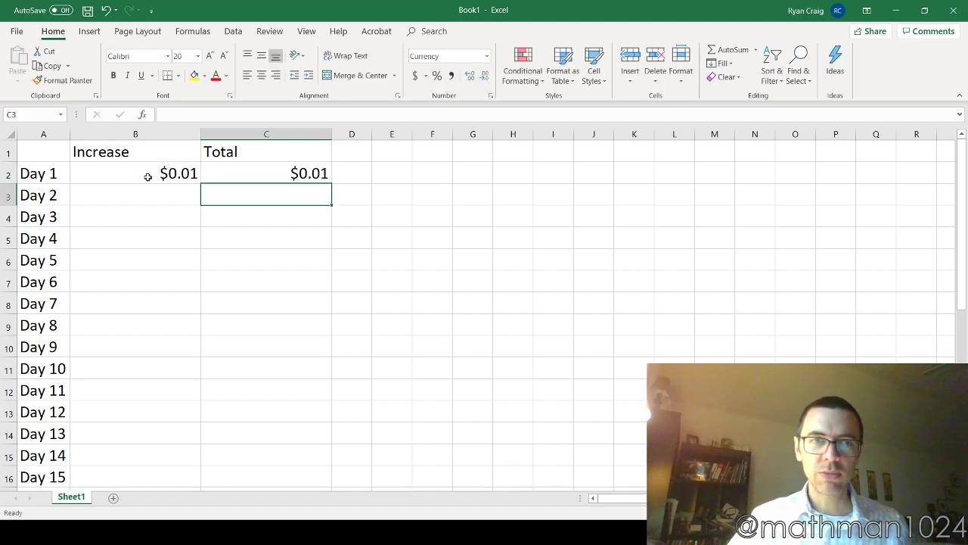
Enter Day 2's increase as =2*B2 in B3 and running total =B3+C2 in C3
click(150, 196)
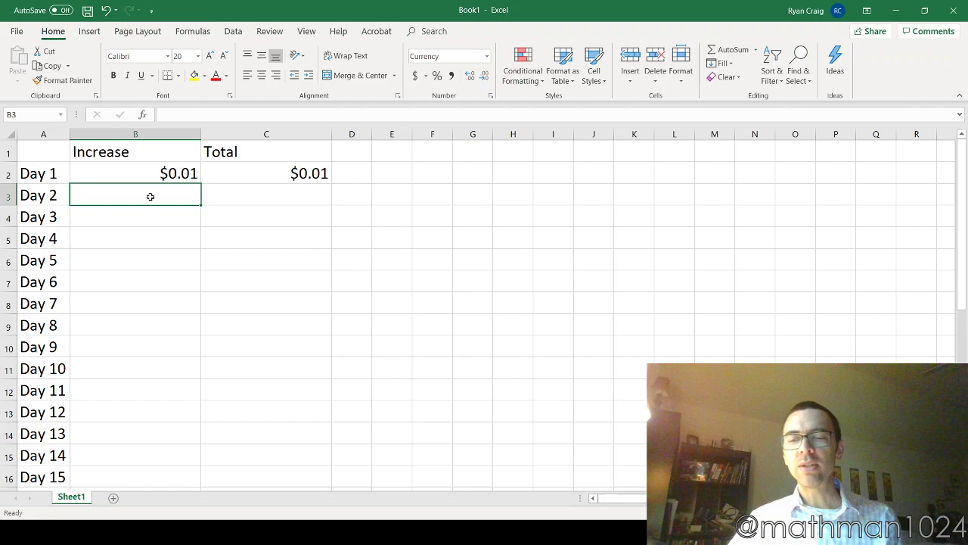
text(=2*)
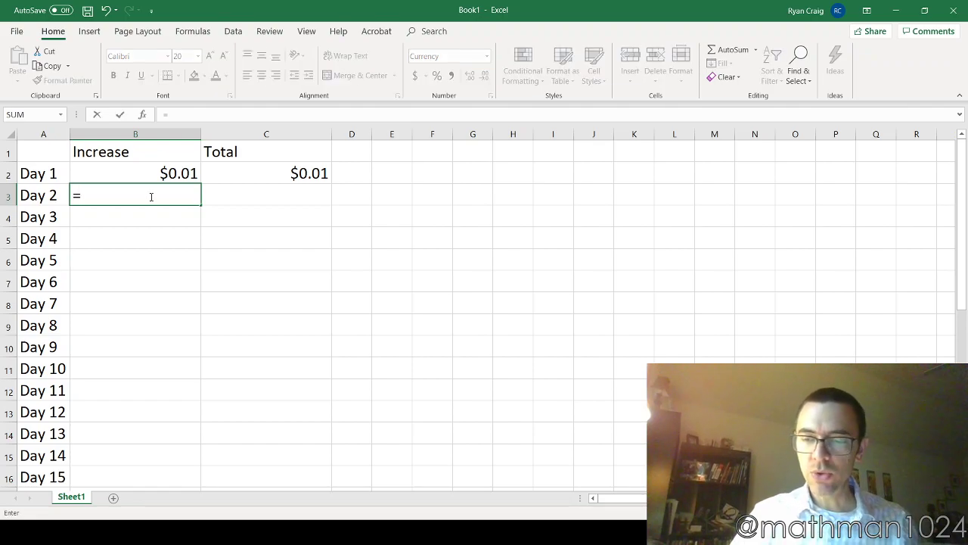
click(174, 174)
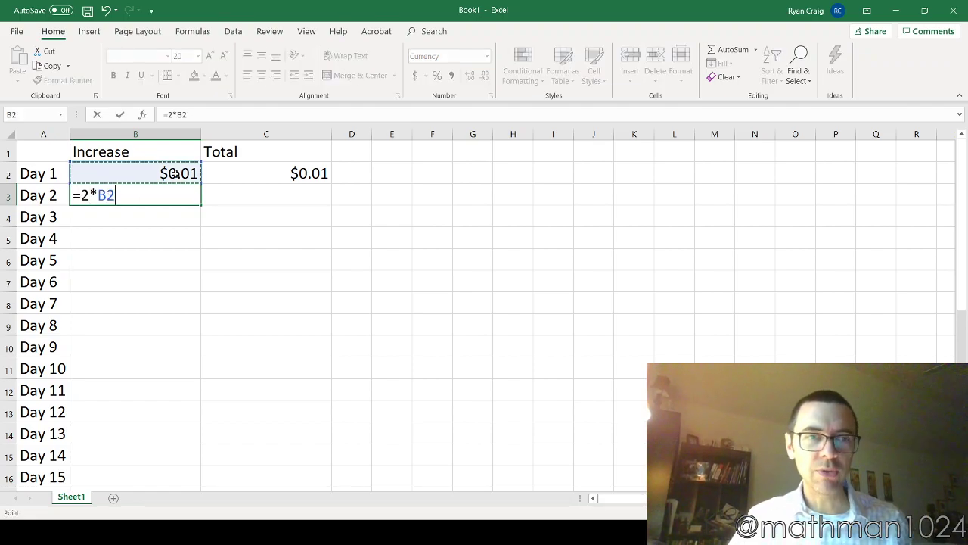
key(Return)
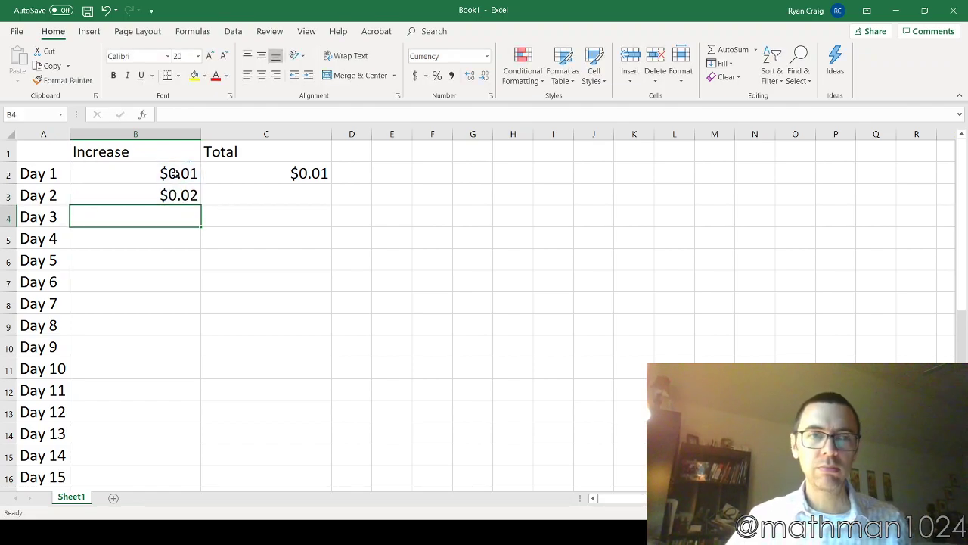
click(278, 198)
text(=)
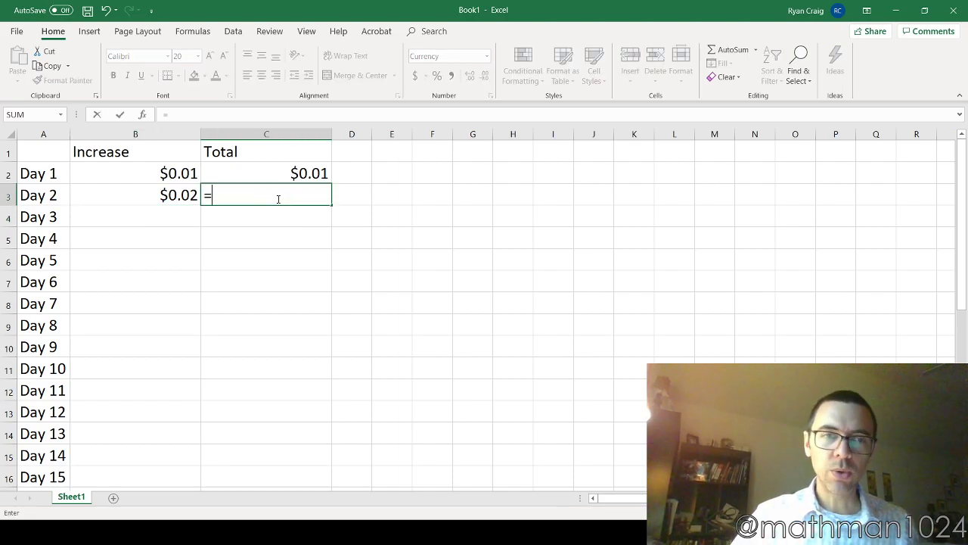
click(168, 197)
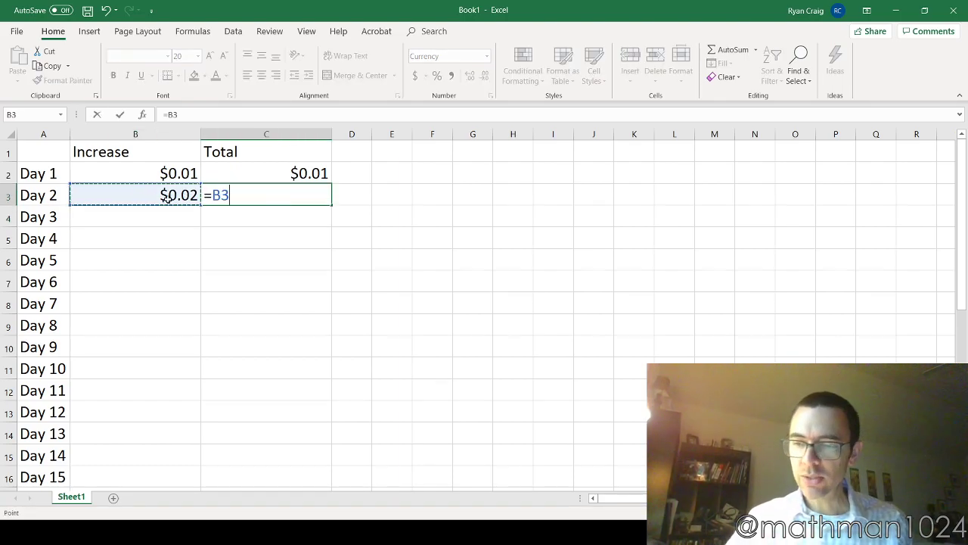
text(+)
click(246, 177)
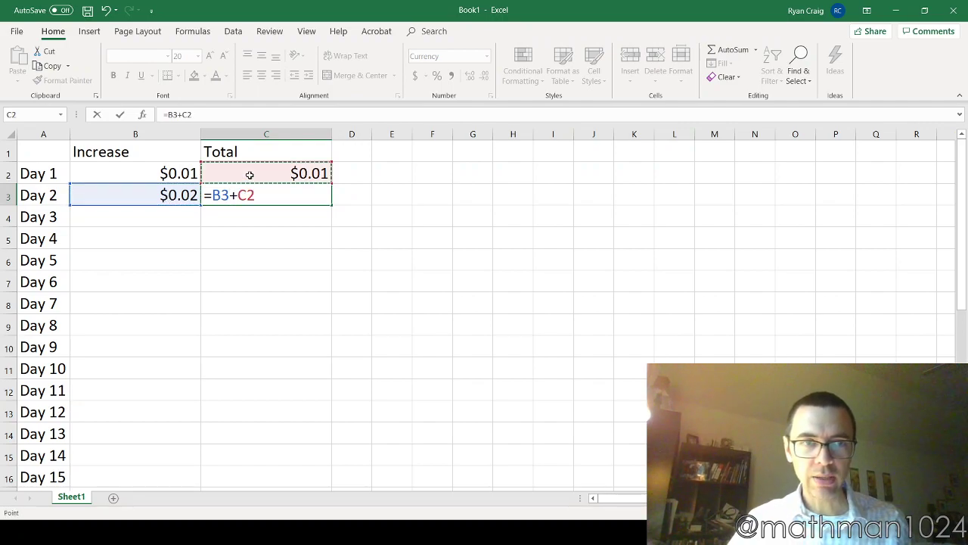
key(Return)
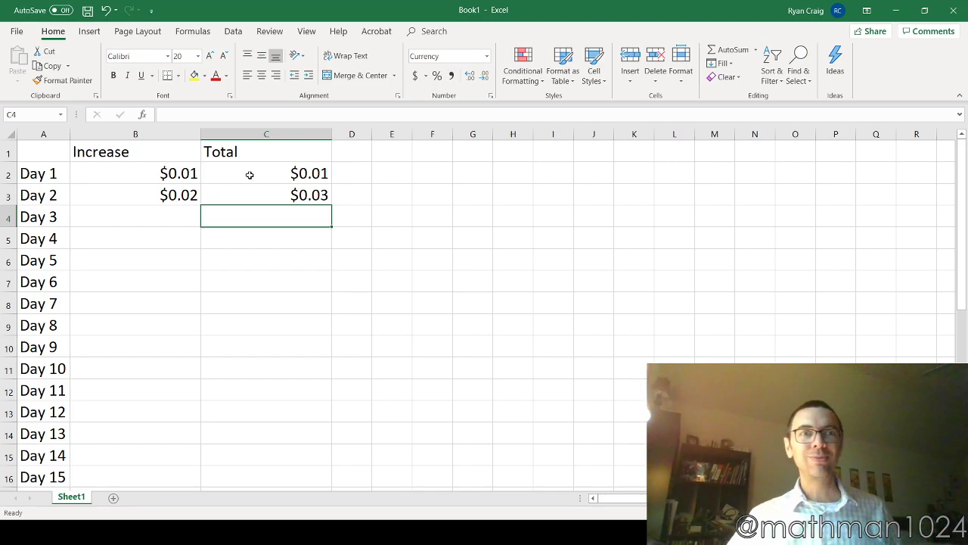
Fill the doubling Increase formula from B3 down to B11 (Day 10, $5.12)
click(181, 194)
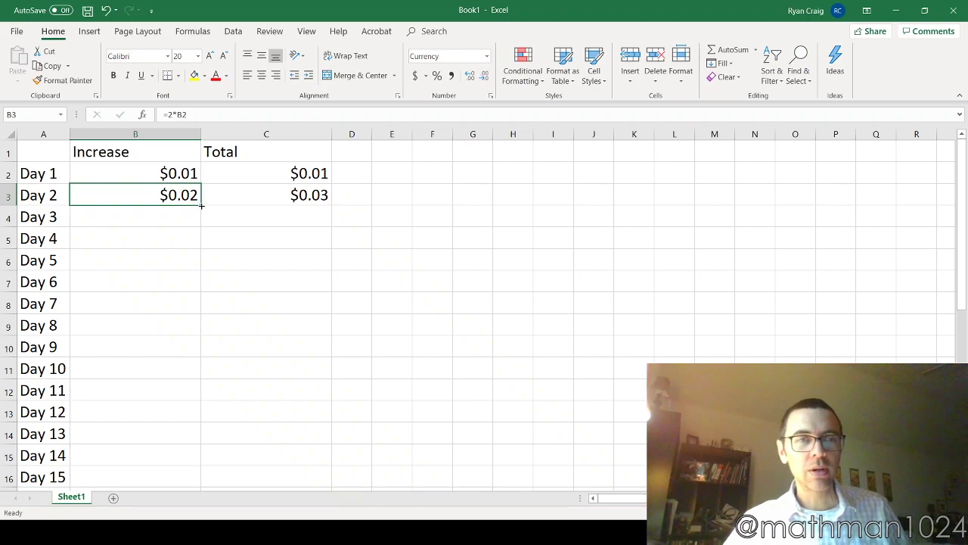
drag(201, 205, 204, 378)
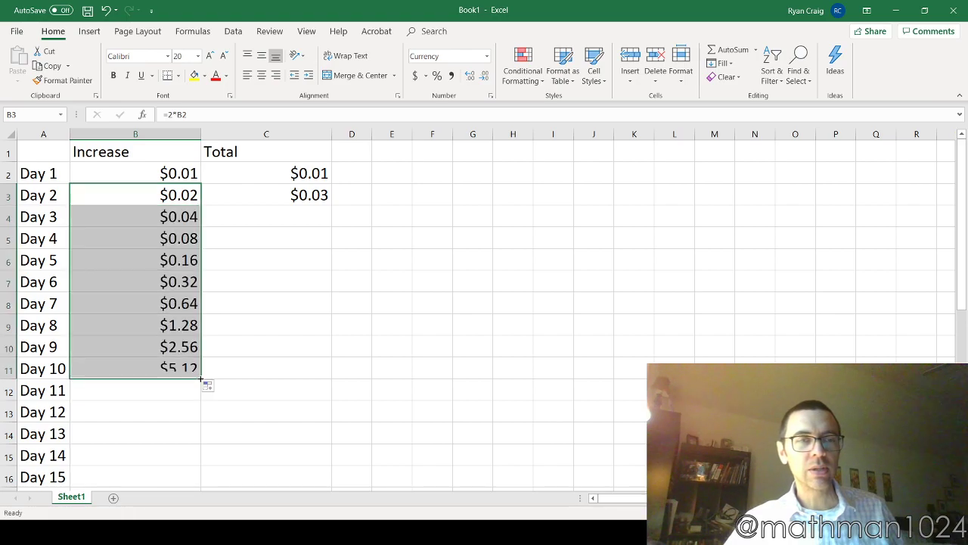
click(114, 371)
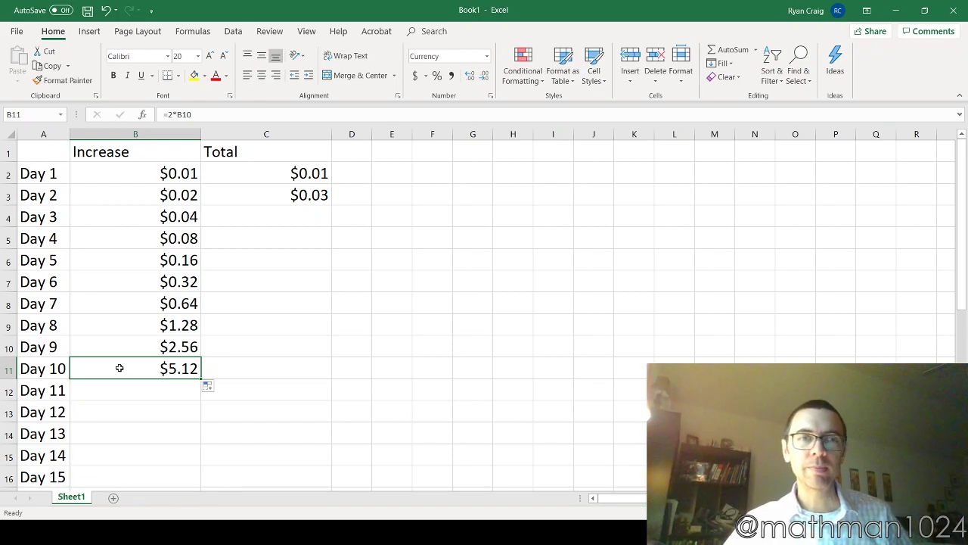
Fill the running Total formula from C3 down to C11, reaching $10.23
click(283, 192)
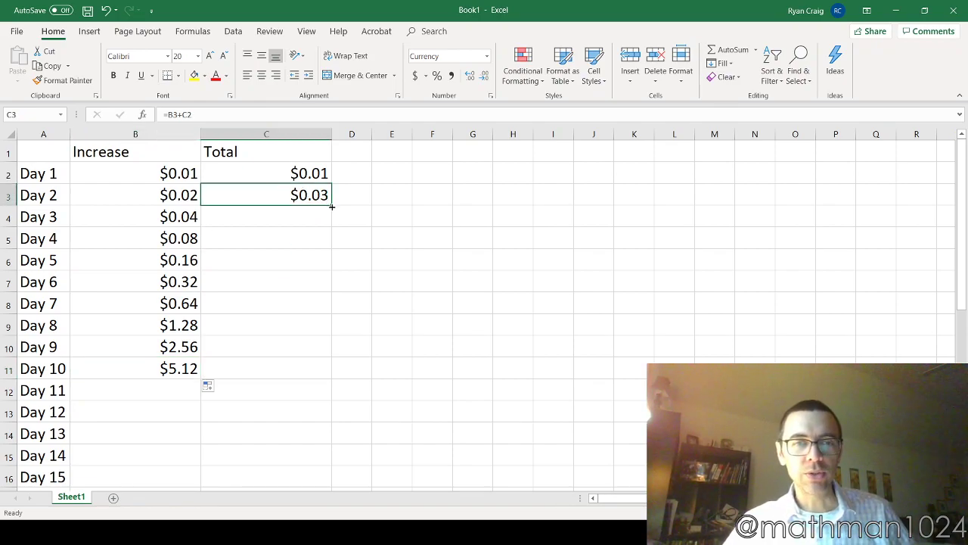
drag(330, 203, 333, 375)
click(253, 367)
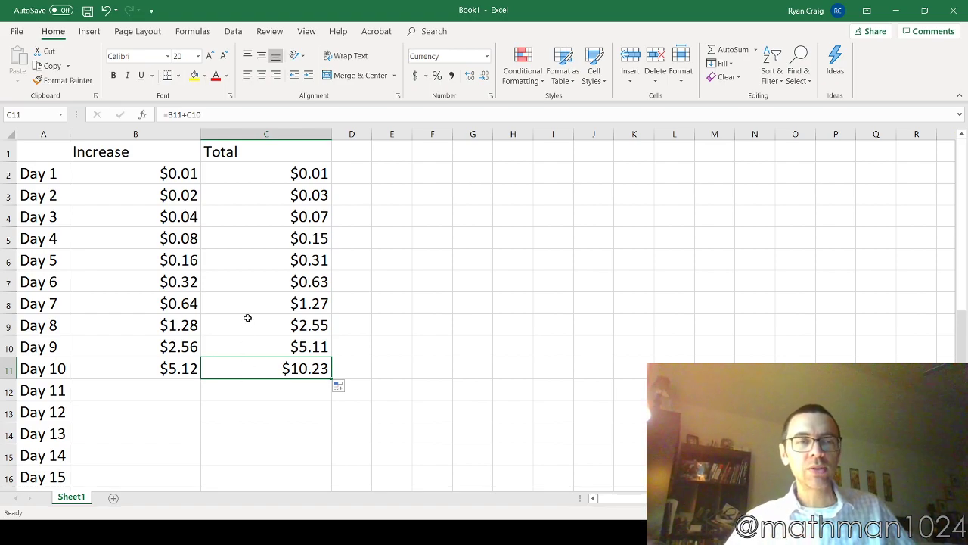
Fill B11 and C11 down to row 21, giving $5,242.88 increase and $10,485.75 total
scroll(247, 318, down, 3)
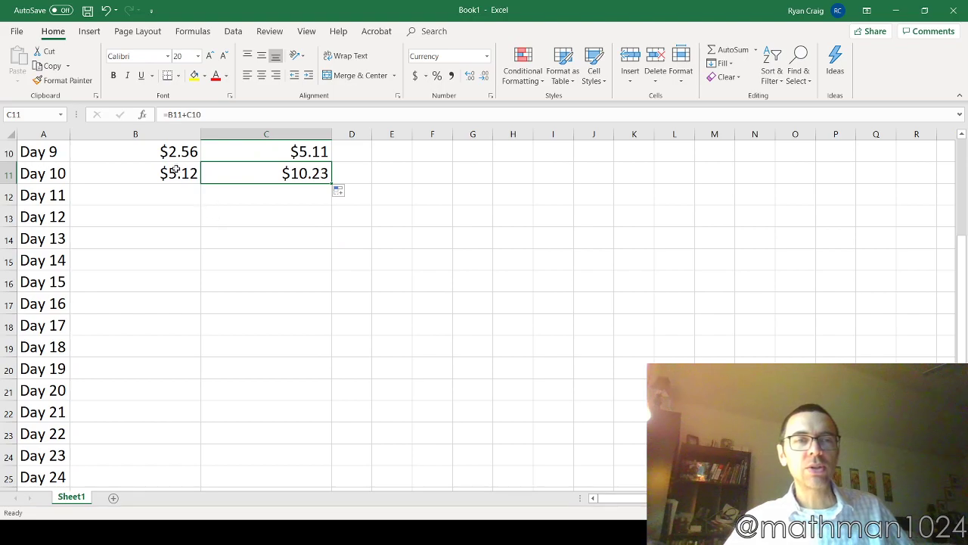
click(153, 171)
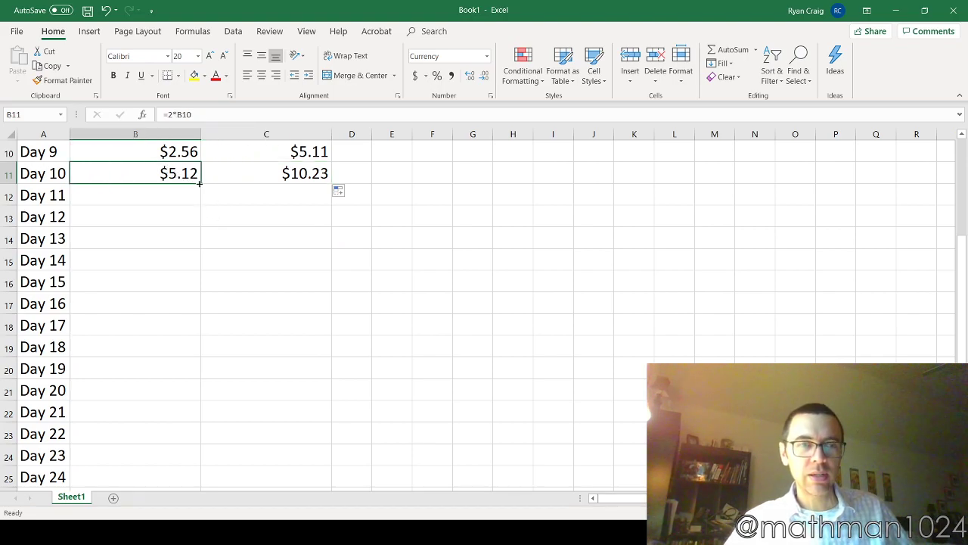
drag(200, 183, 201, 401)
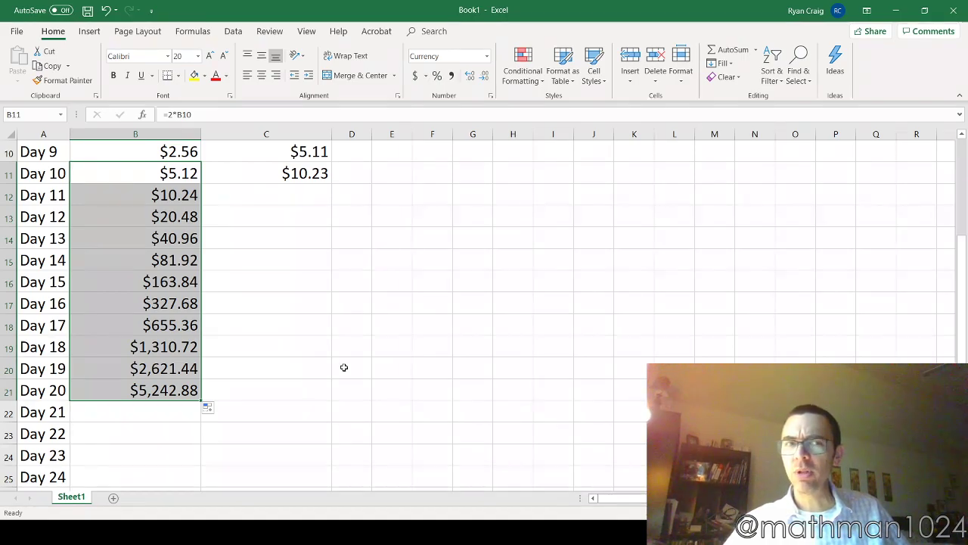
click(295, 173)
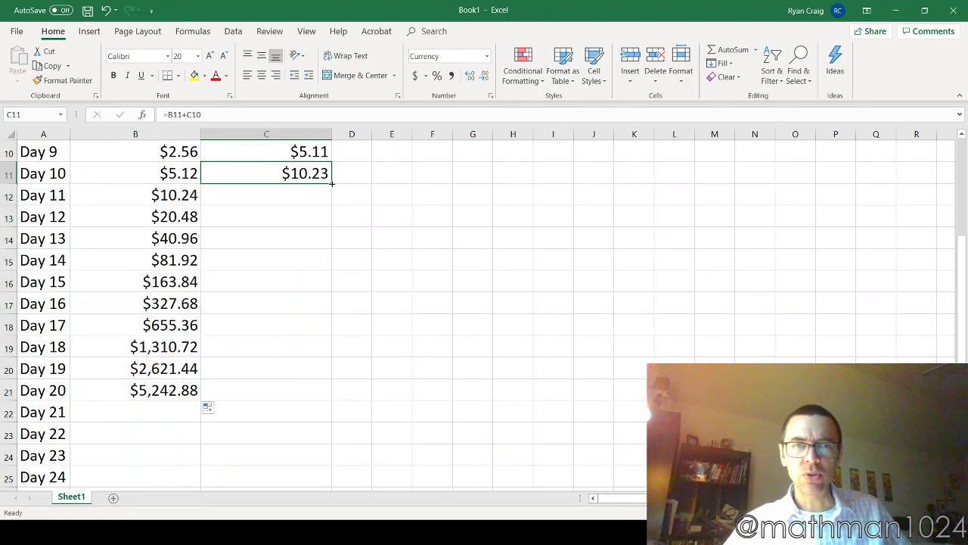
drag(331, 184, 327, 400)
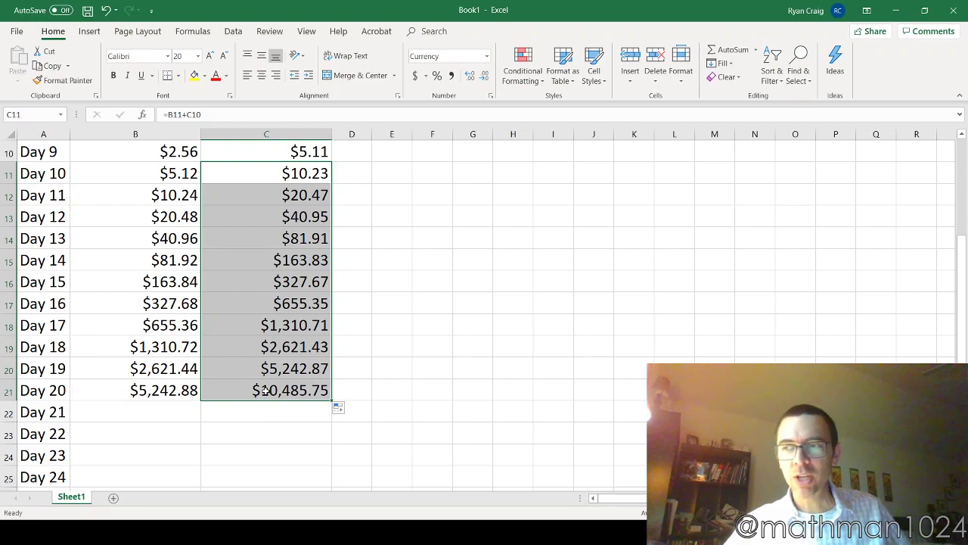
Fill B21 and C21 down to row 32, giving $10,737,418.24 and $21,474,836.47
scroll(266, 390, down, 3)
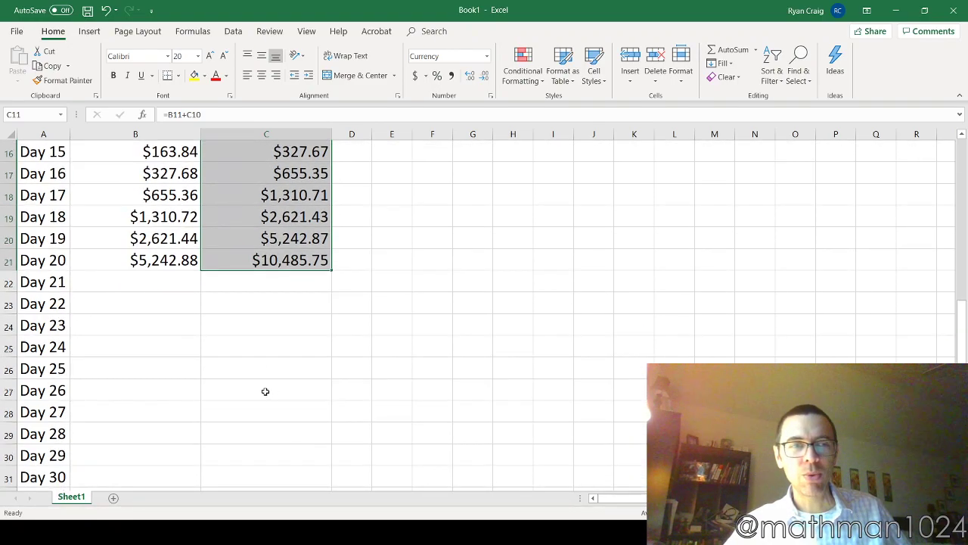
click(140, 198)
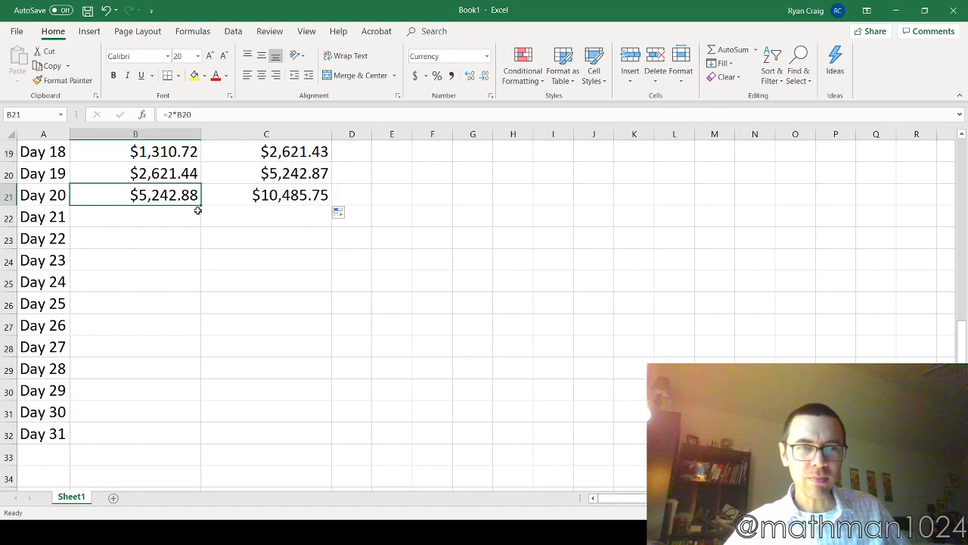
drag(201, 206, 197, 439)
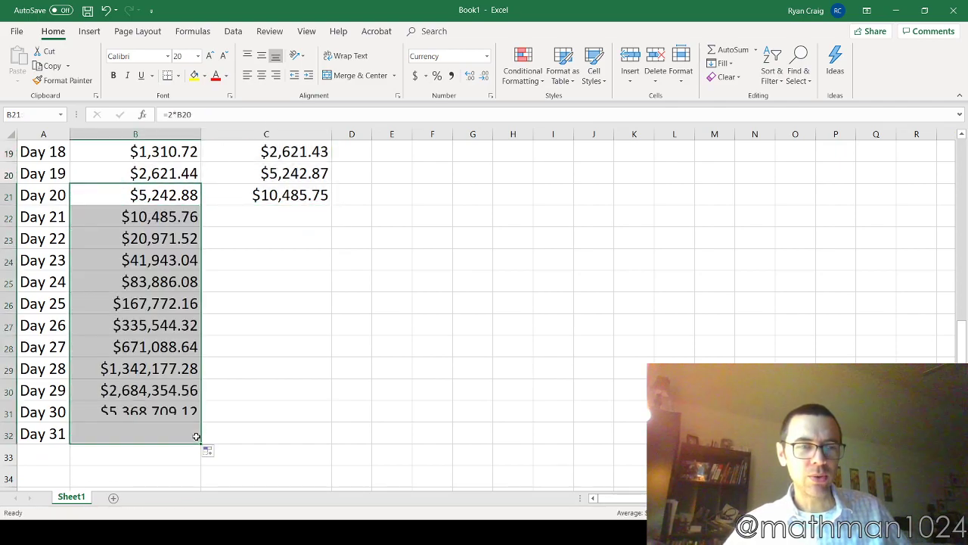
click(284, 198)
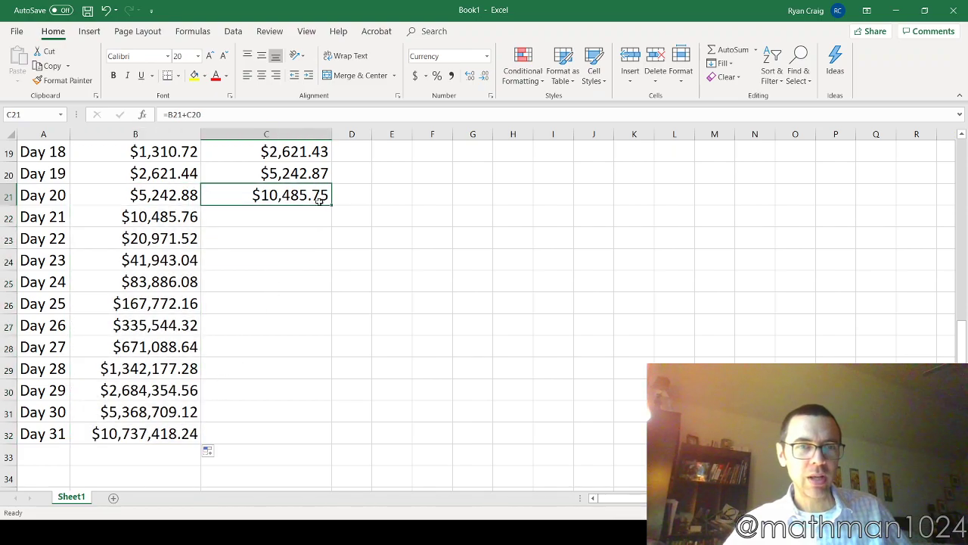
drag(331, 205, 334, 440)
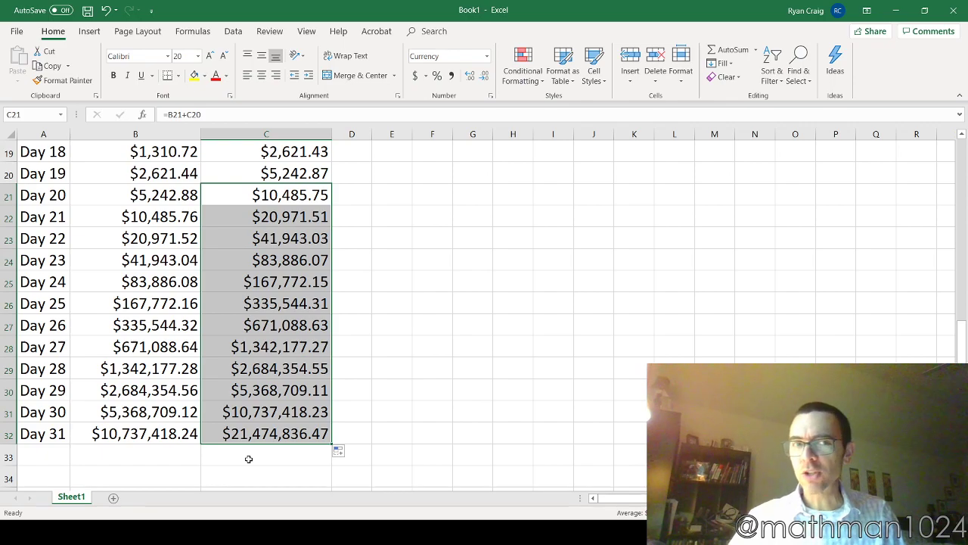
scroll(174, 374, up, 6)
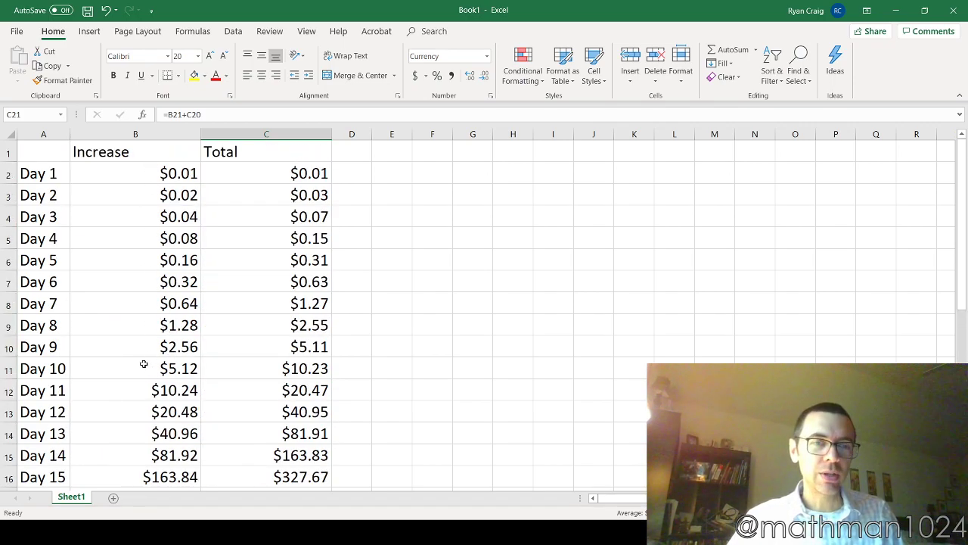
scroll(150, 366, down, 4)
scroll(130, 354, down, 1)
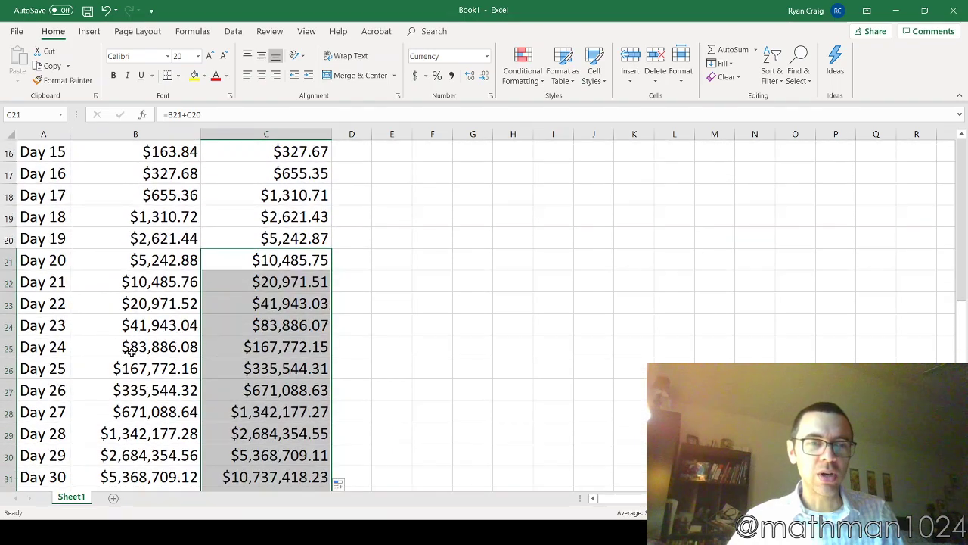
click(112, 261)
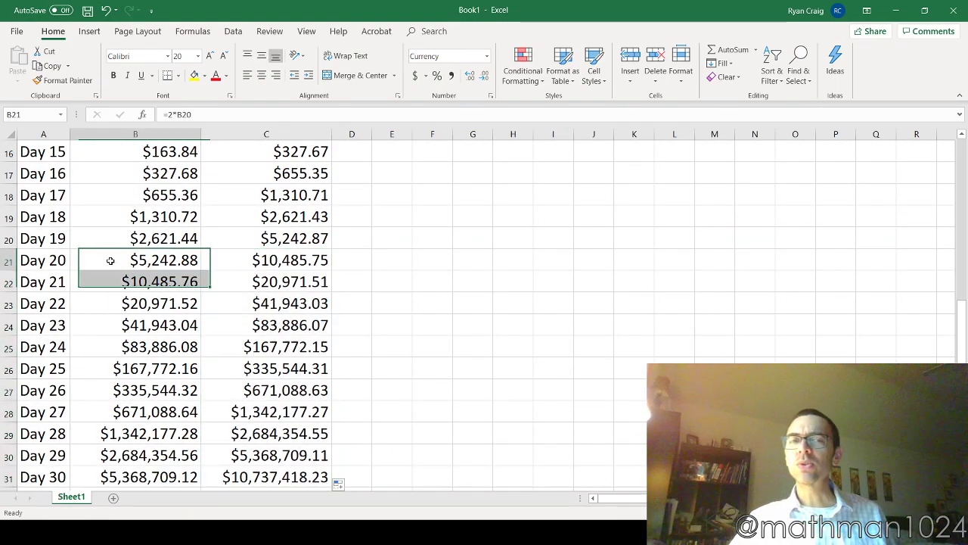
click(245, 260)
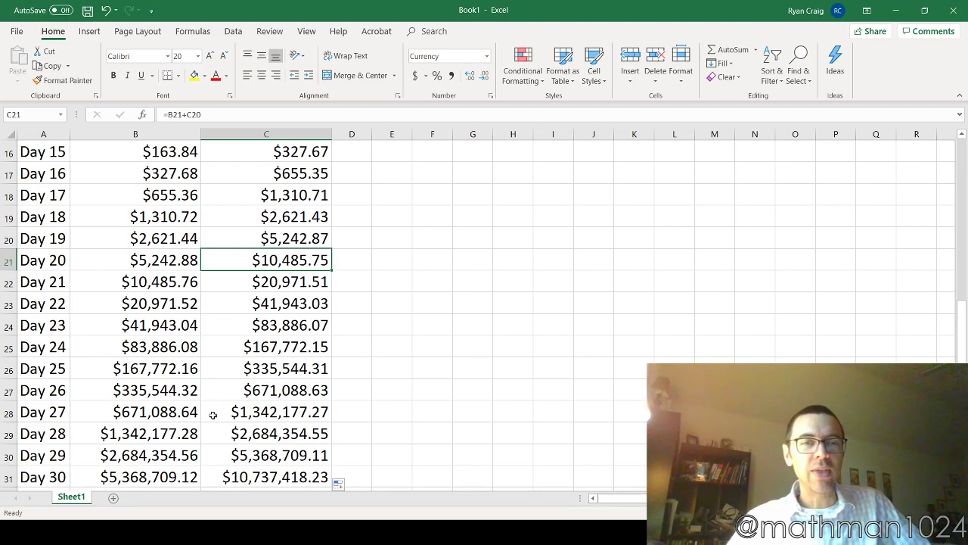
scroll(213, 415, down, 1)
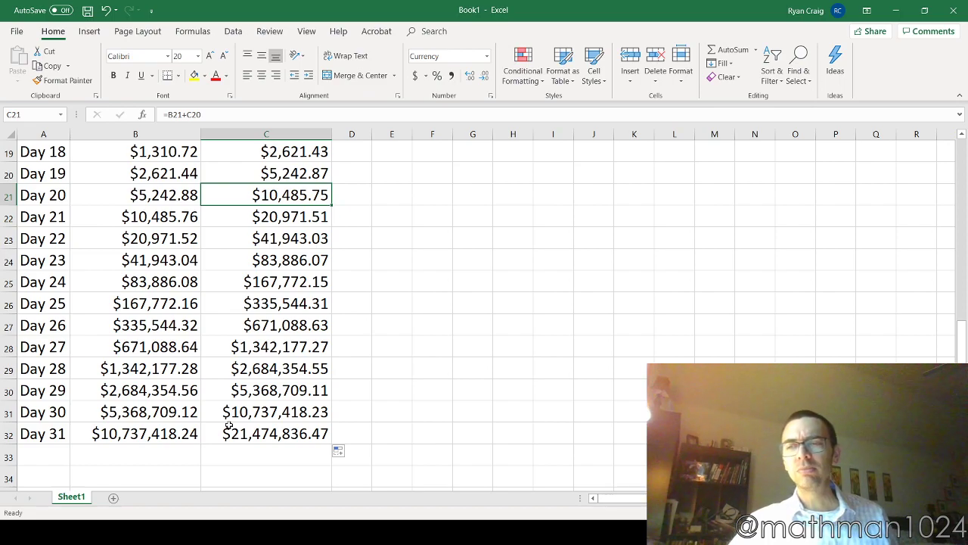
scroll(228, 425, up, 6)
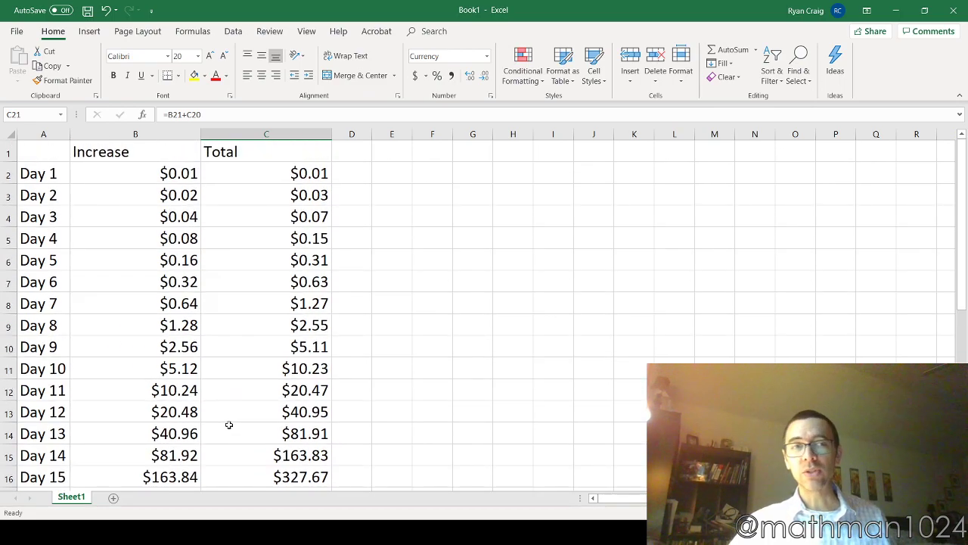